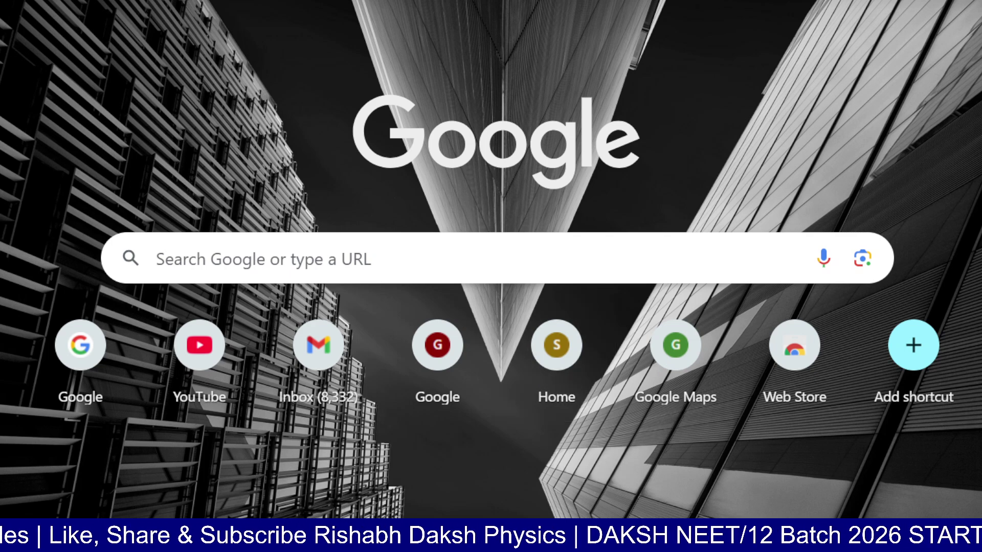
# Step: Search Google for 'cbse science challenge 2025' and open the Science Challenge 2025-26 login page result
pyautogui.click(156, 259)
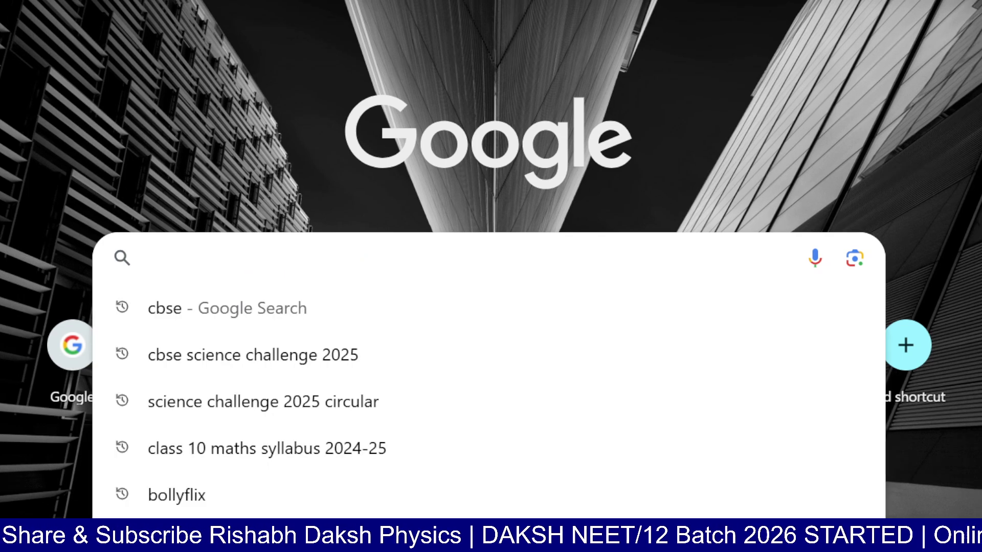
pyautogui.write('cbse science challenge 2025')
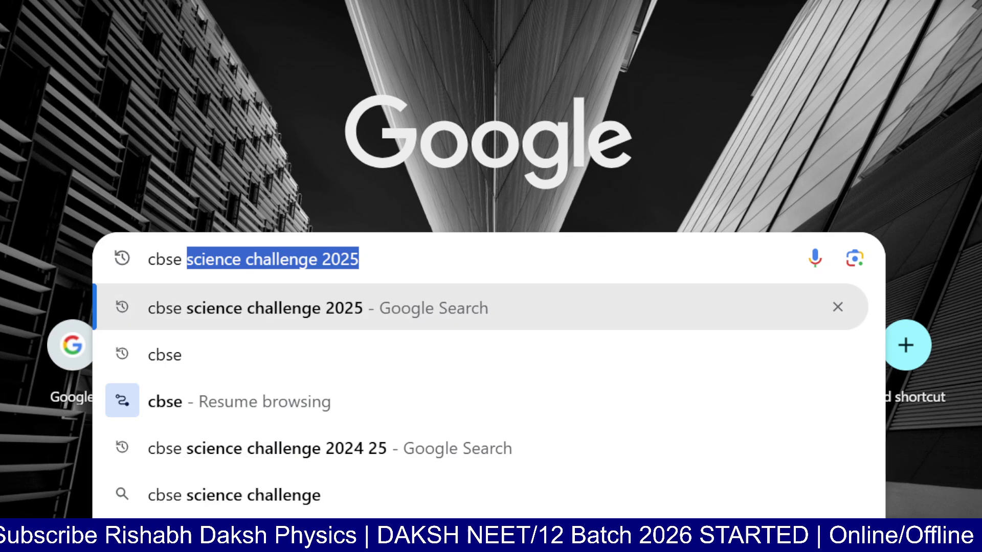
pyautogui.press('Return')
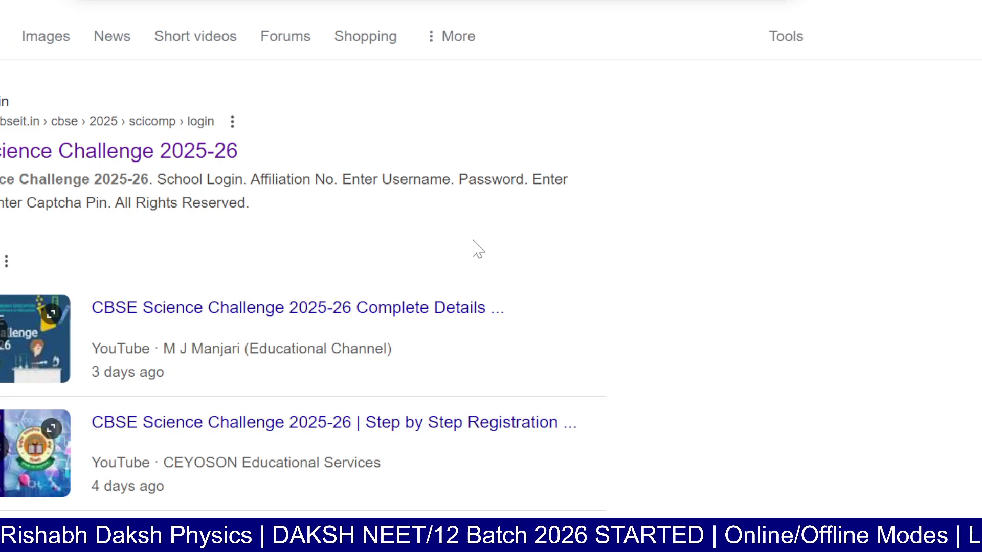
pyautogui.click(183, 166)
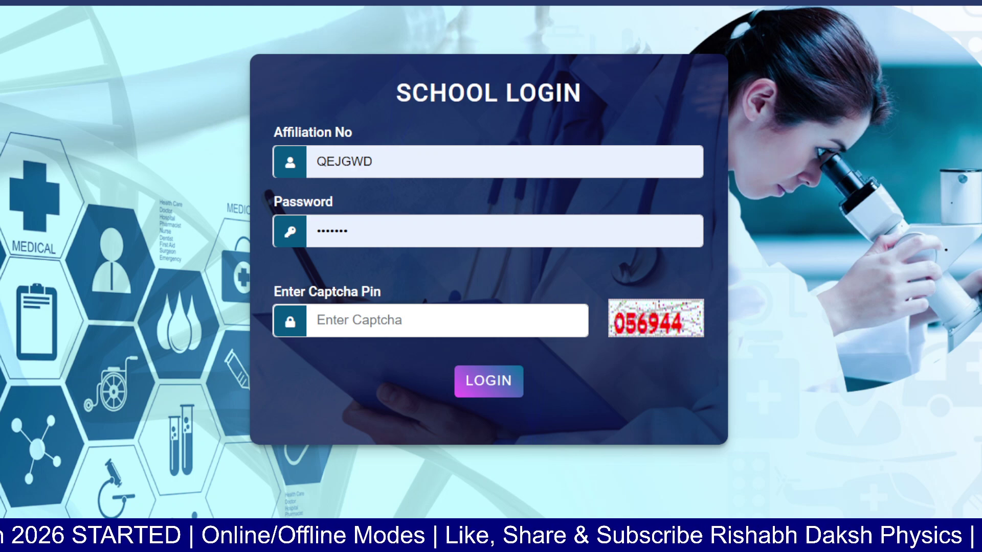
# Step: Clear the autofilled Affiliation No and Password fields, dismissing the saved-login suggestions
pyautogui.doubleClick(344, 162)
pyautogui.press('BackSpace')
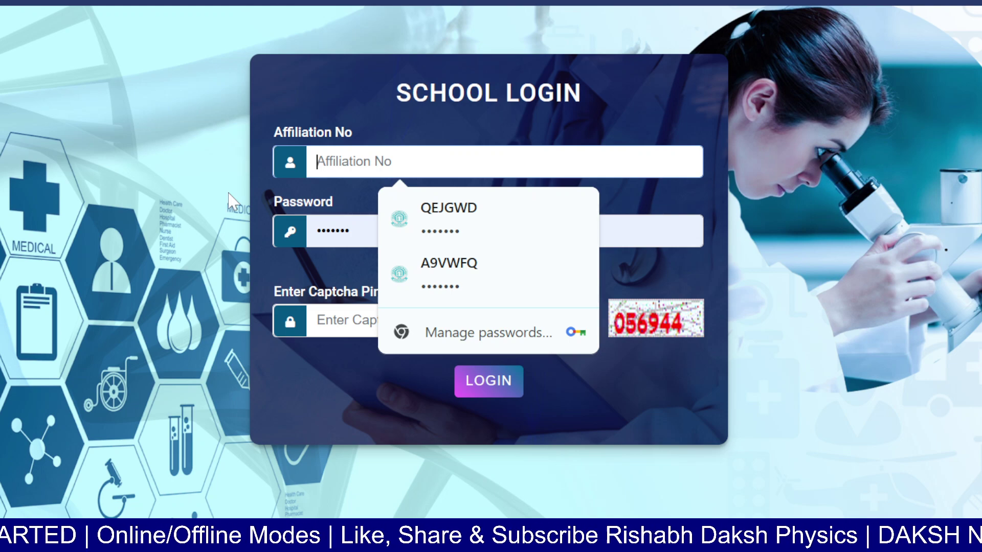
pyautogui.click(229, 194)
pyautogui.doubleClick(333, 230)
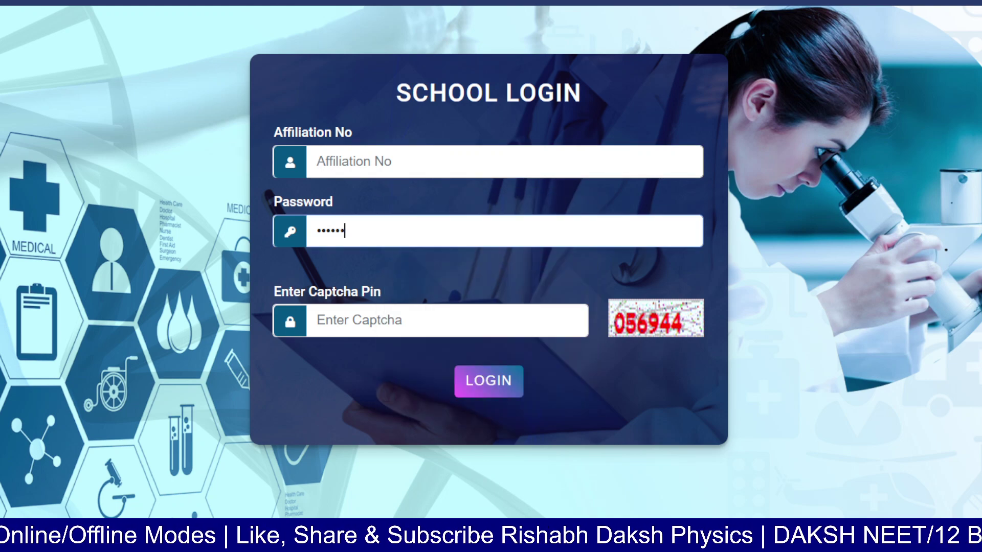
pyautogui.press('BackSpace')
pyautogui.click(216, 301)
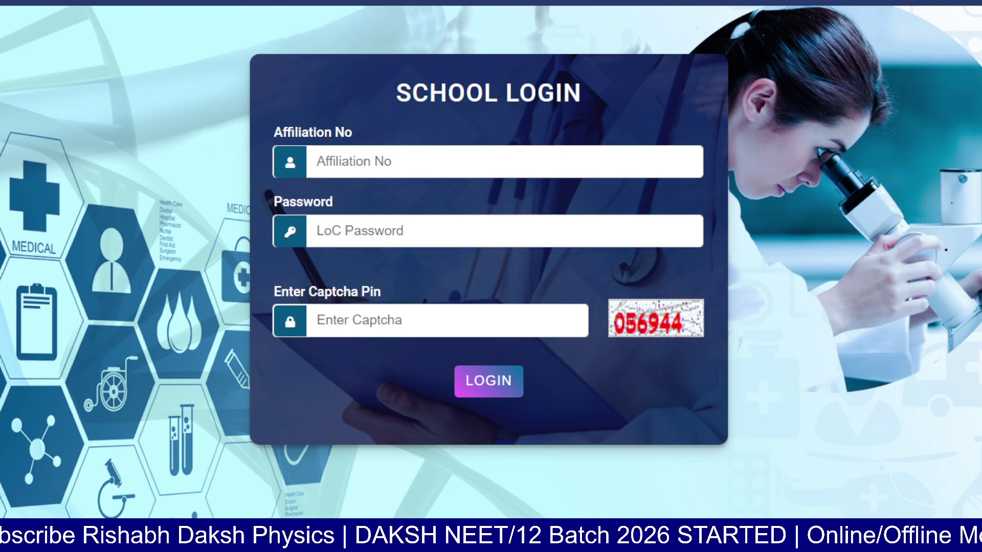
# Step: Fill in the affiliation number, LoC password and captcha, then log in to the registration form
pyautogui.moveTo(194, 188); pyautogui.dragTo(338, 132)
pyautogui.moveTo(229, 240); pyautogui.dragTo(332, 217)
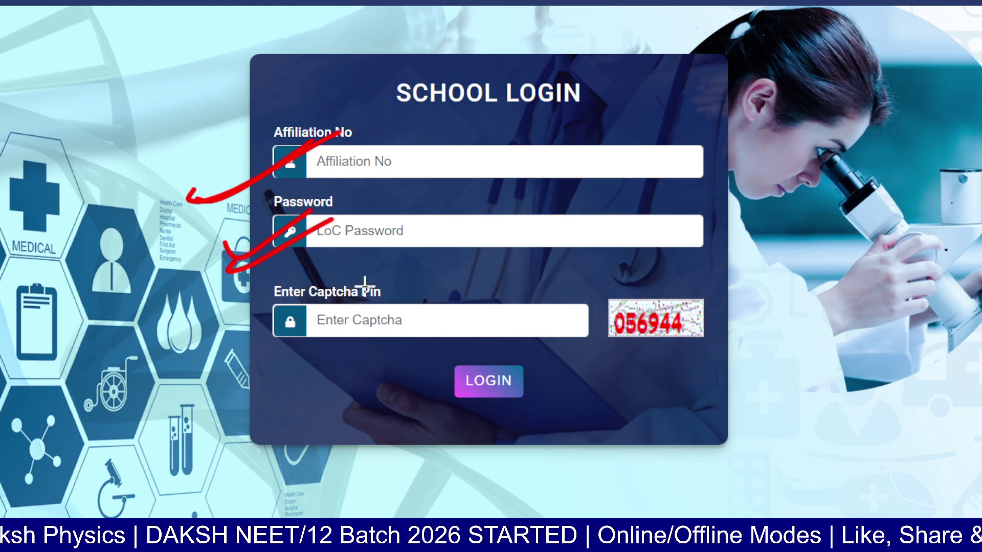
pyautogui.moveTo(404, 225)
pyautogui.mouseDown()
pyautogui.moveTo(317, 217)
pyautogui.moveTo(411, 217)
pyautogui.mouseUp()
pyautogui.moveTo(165, 353); pyautogui.dragTo(272, 316)
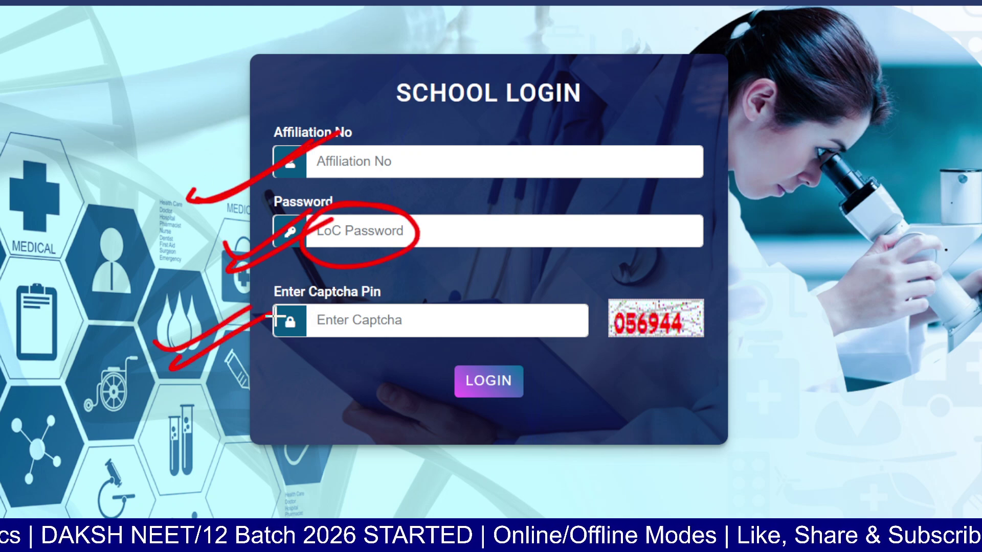
pyautogui.moveTo(412, 327); pyautogui.dragTo(483, 308)
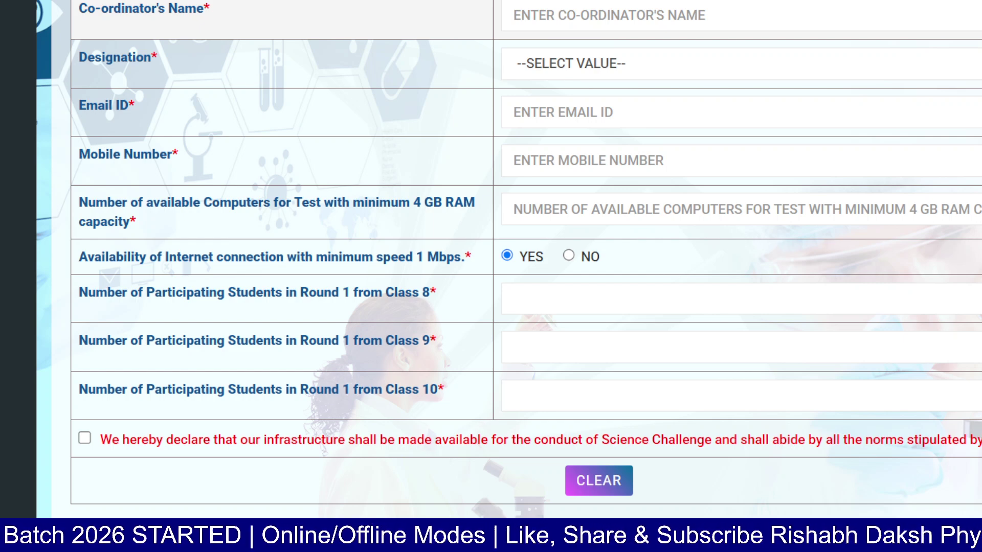
# Step: Enter the coordinator's name and set the designation to VICE-PRINCIPAL
pyautogui.click(614, 16)
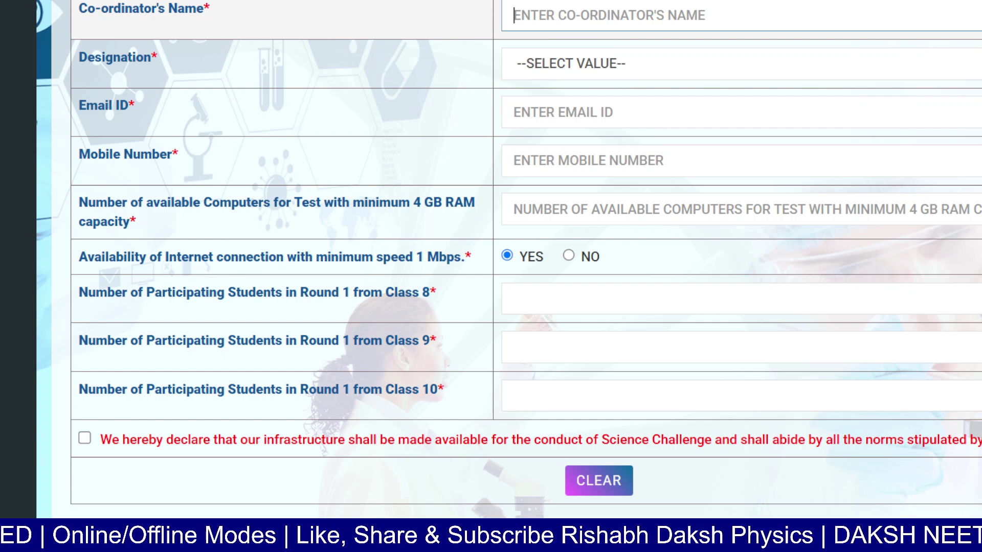
pyautogui.write('ABC')
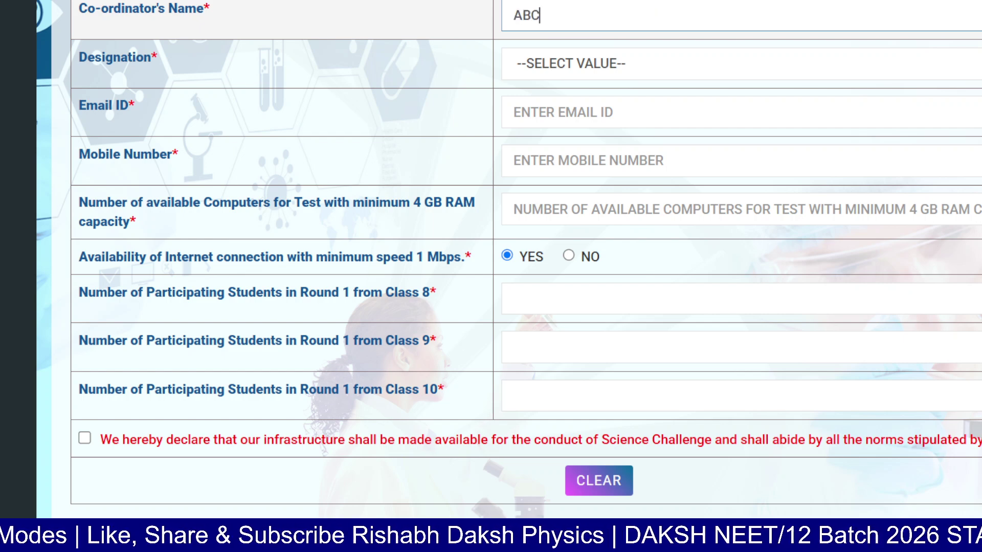
pyautogui.click(553, 72)
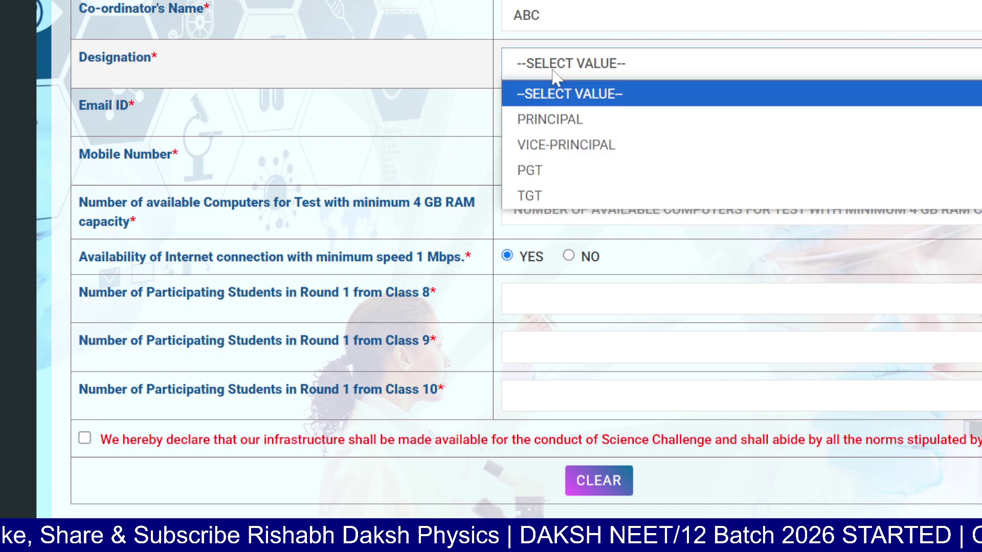
pyautogui.click(603, 149)
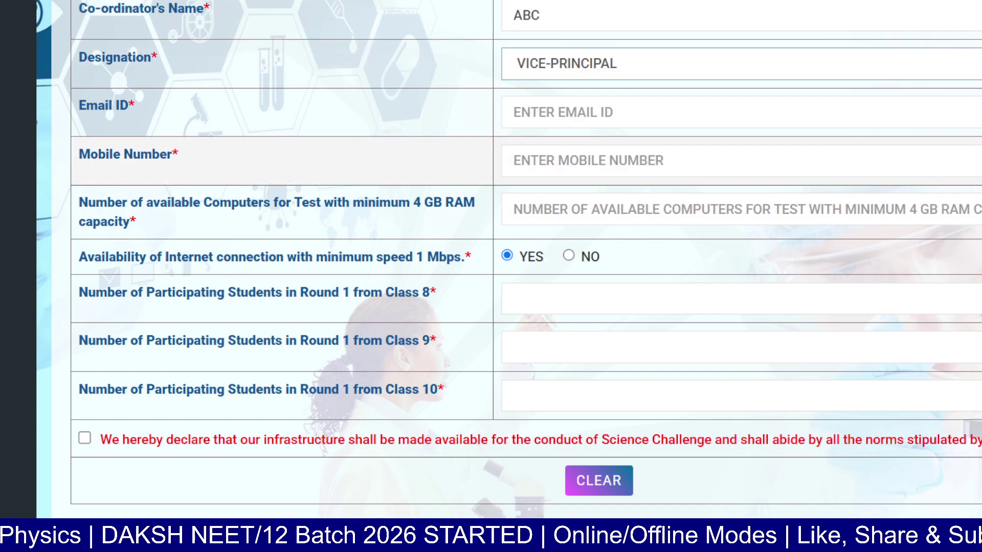
# Step: Enter the coordinator's e-mail address, fixing its typo, and their mobile number
pyautogui.click(595, 115)
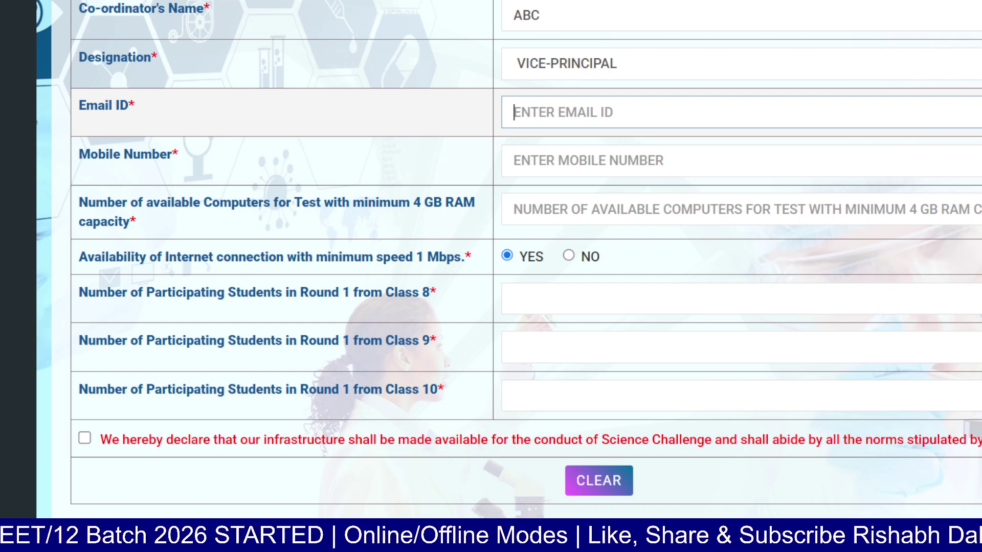
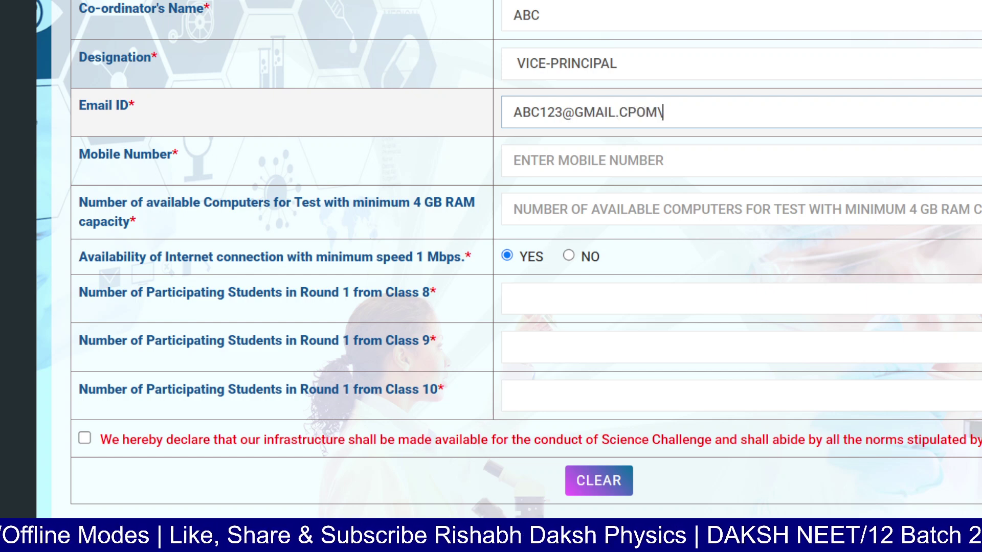
pyautogui.press('BackSpace')
pyautogui.press('BackSpace')
pyautogui.press('BackSpace')
pyautogui.press('BackSpace')
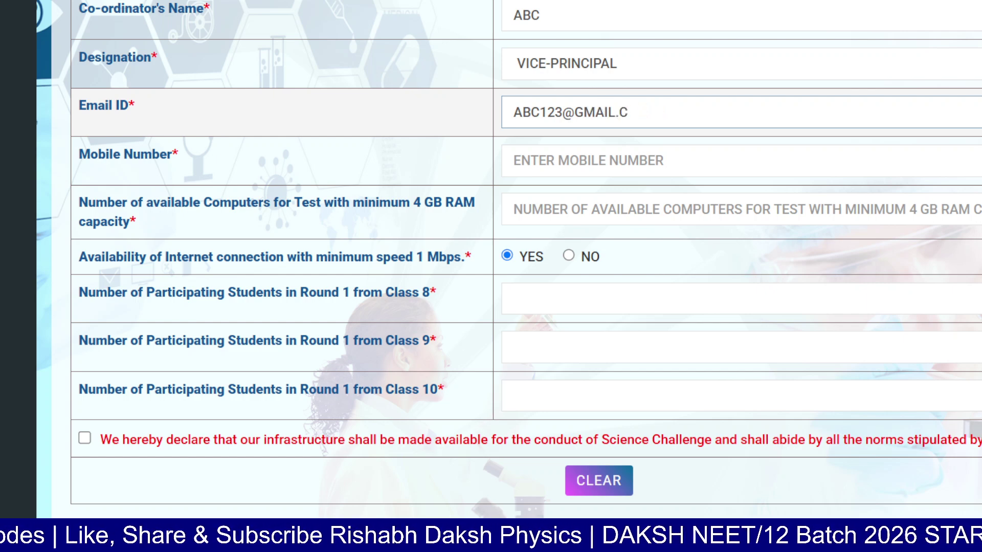
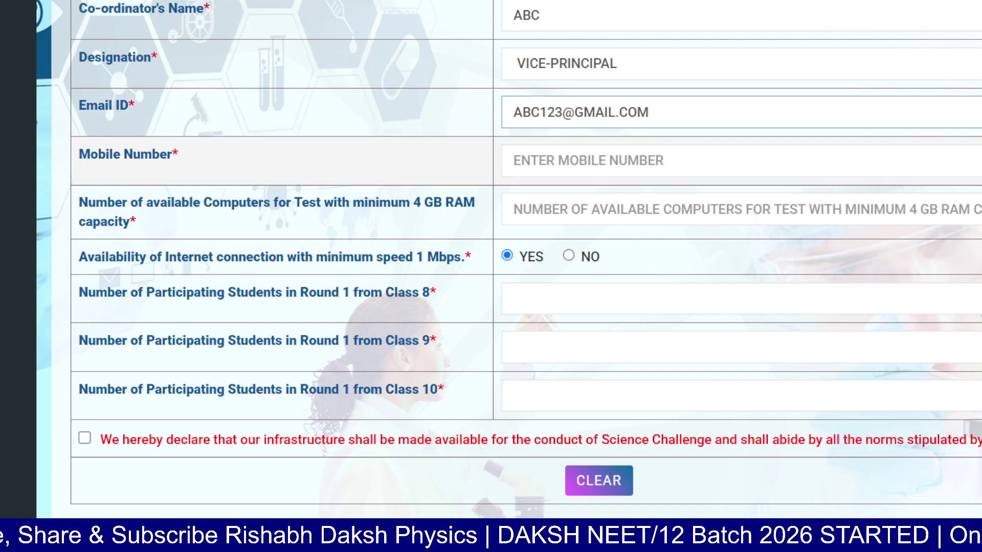
pyautogui.click(588, 161)
pyautogui.write('999')
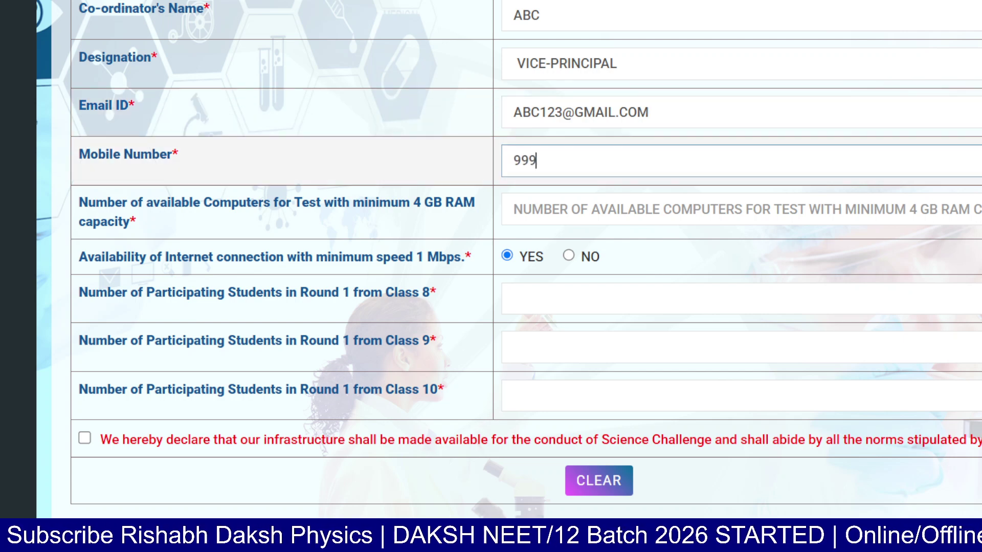
pyautogui.write('99999')
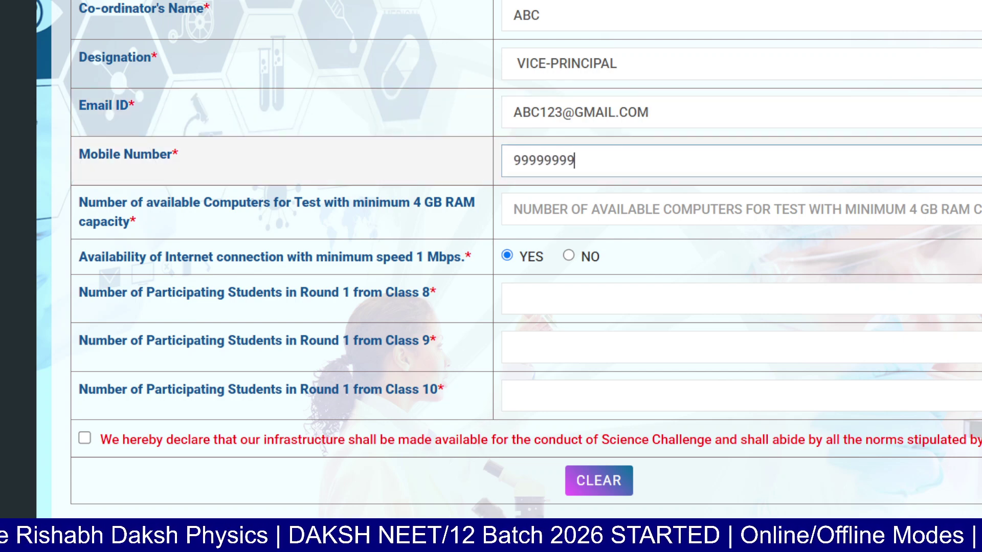
pyautogui.write('99')
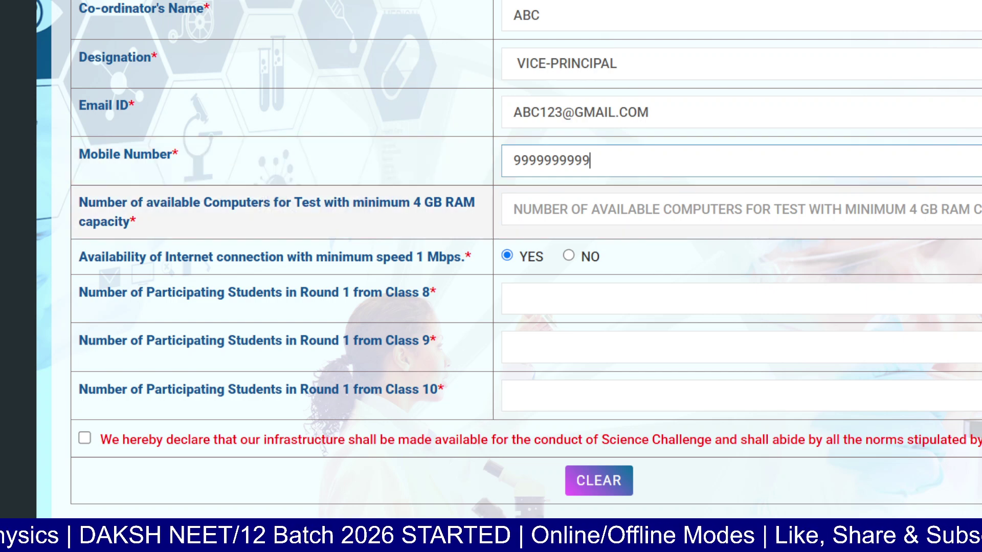
pyautogui.press('Tab')
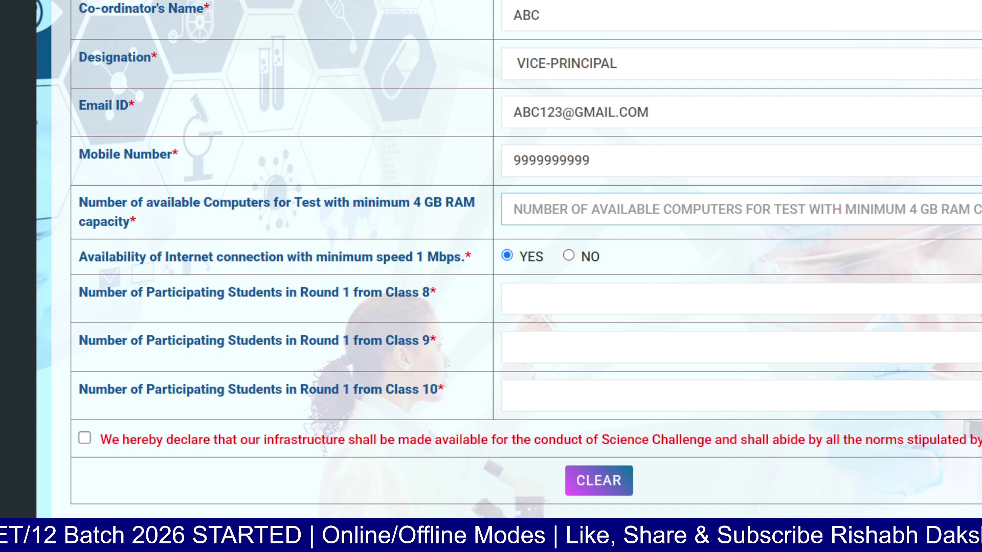
pyautogui.press('Tab')
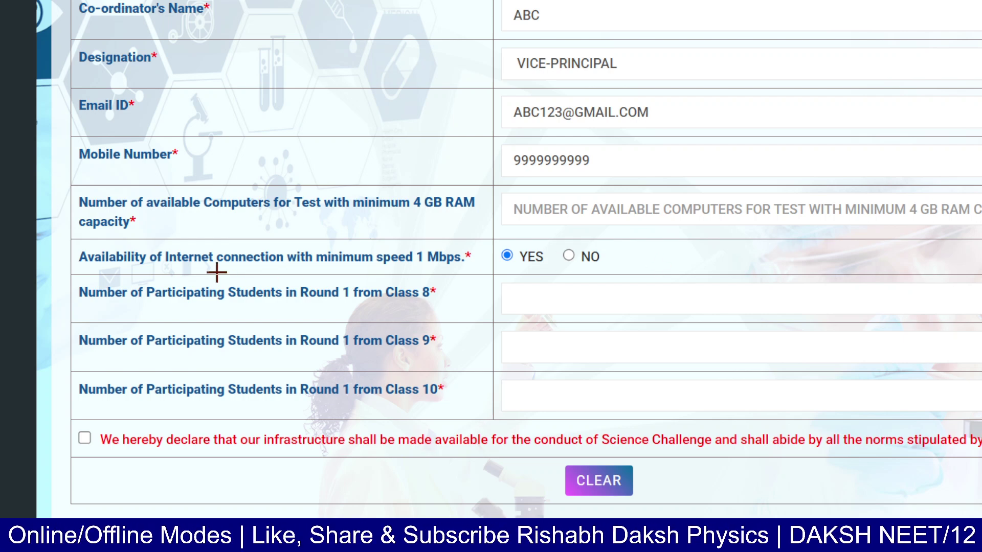
pyautogui.moveTo(24, 207); pyautogui.dragTo(97, 183)
pyautogui.moveTo(51, 222); pyautogui.dragTo(141, 184)
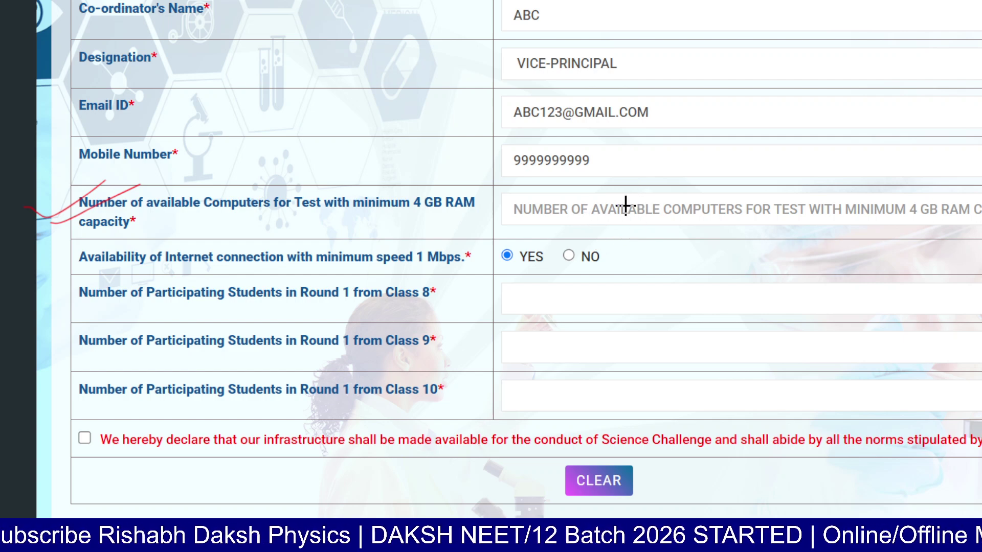
pyautogui.moveTo(460, 176)
pyautogui.mouseDown()
pyautogui.moveTo(417, 233)
pyautogui.moveTo(476, 215)
pyautogui.mouseUp()
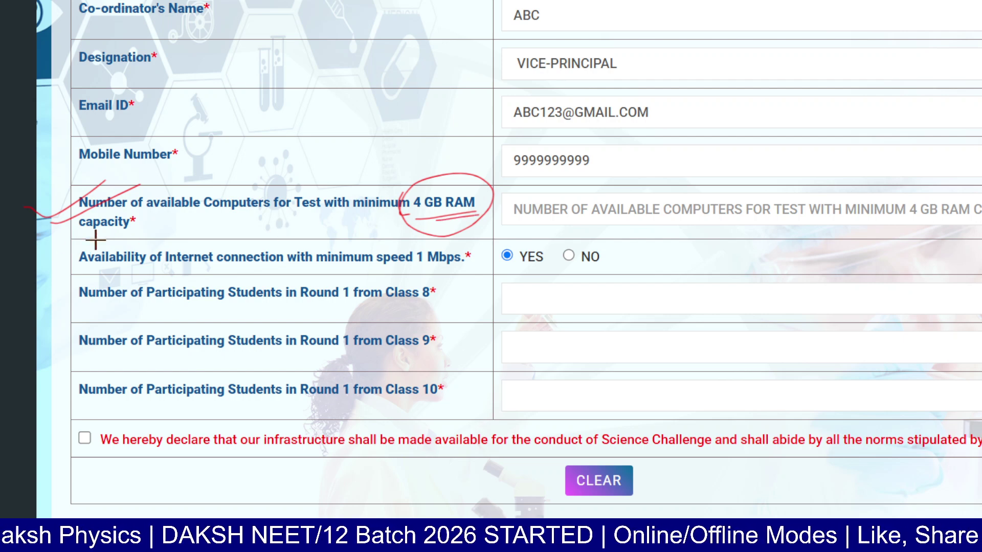
pyautogui.moveTo(92, 236); pyautogui.dragTo(140, 226)
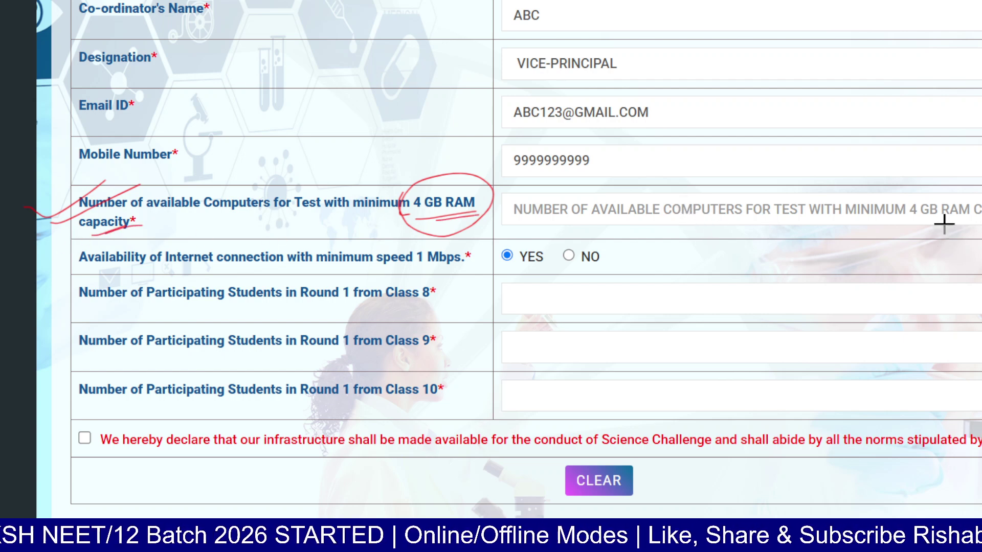
pyautogui.moveTo(924, 218); pyautogui.dragTo(980, 215)
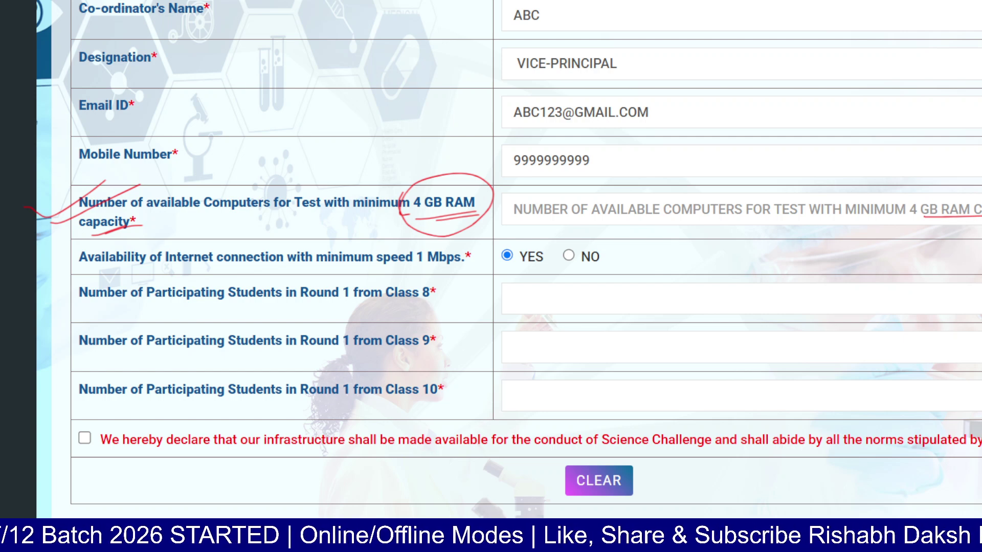
pyautogui.press('Escape')
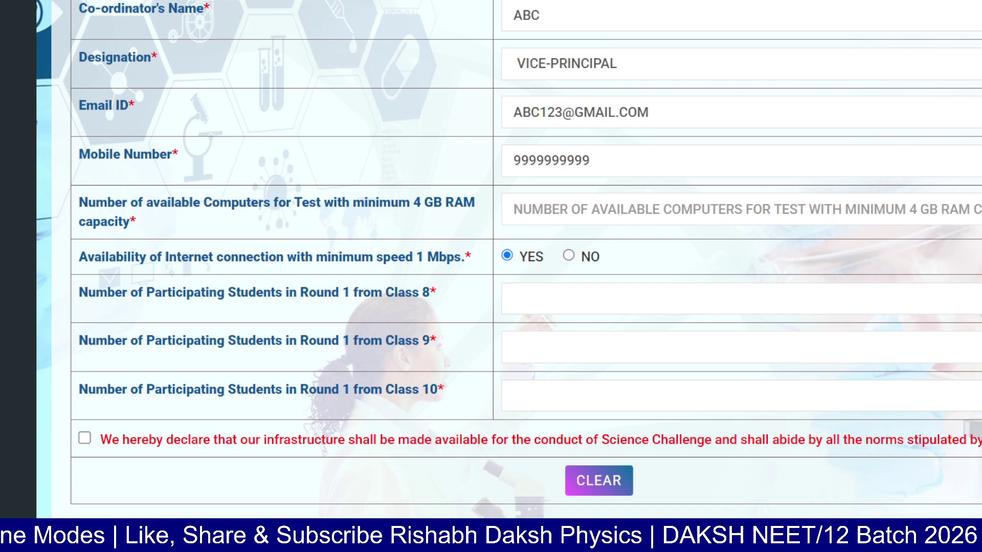
# Step: Enter 30 computers and 30 students each for Classes 8, 9 and 10, then tick the declaration
pyautogui.click(513, 209)
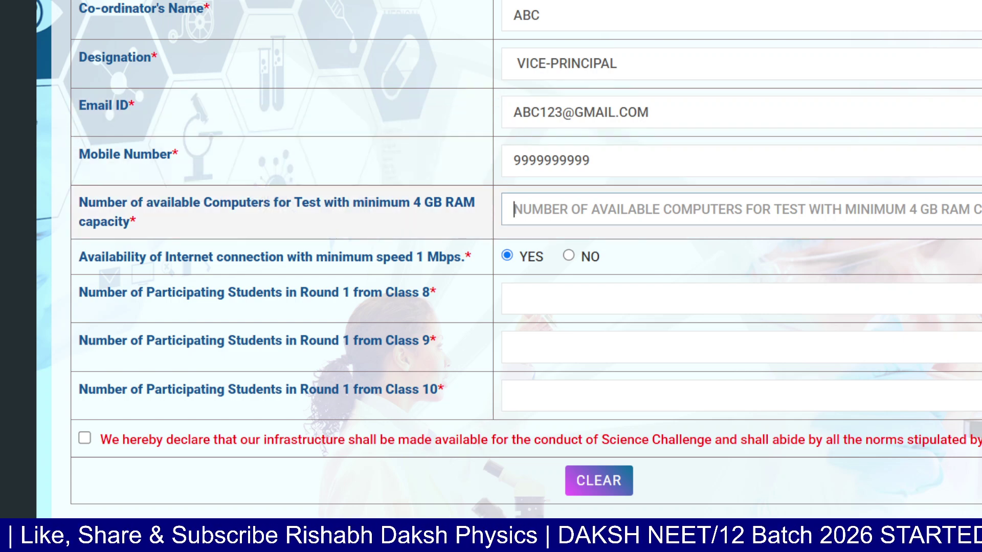
pyautogui.write('30')
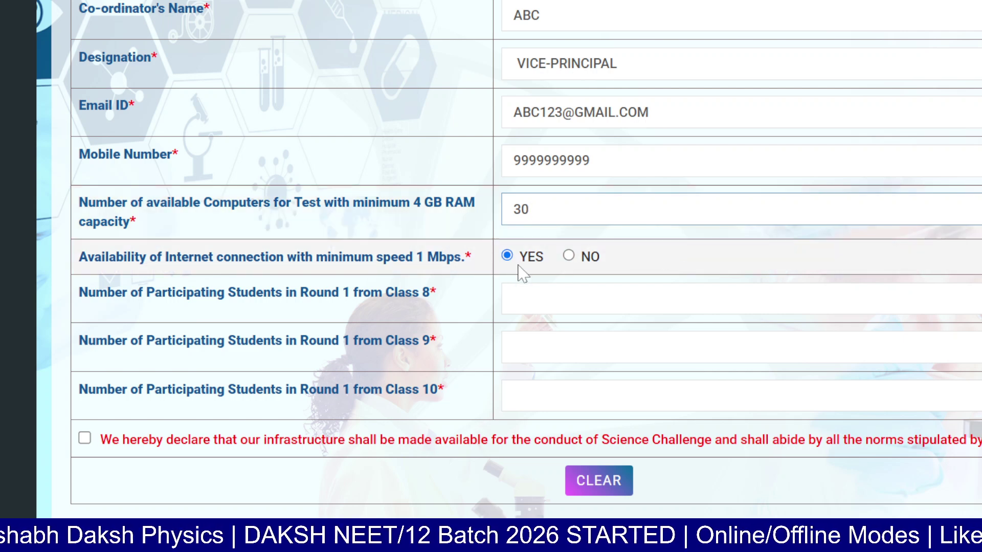
pyautogui.click(527, 292)
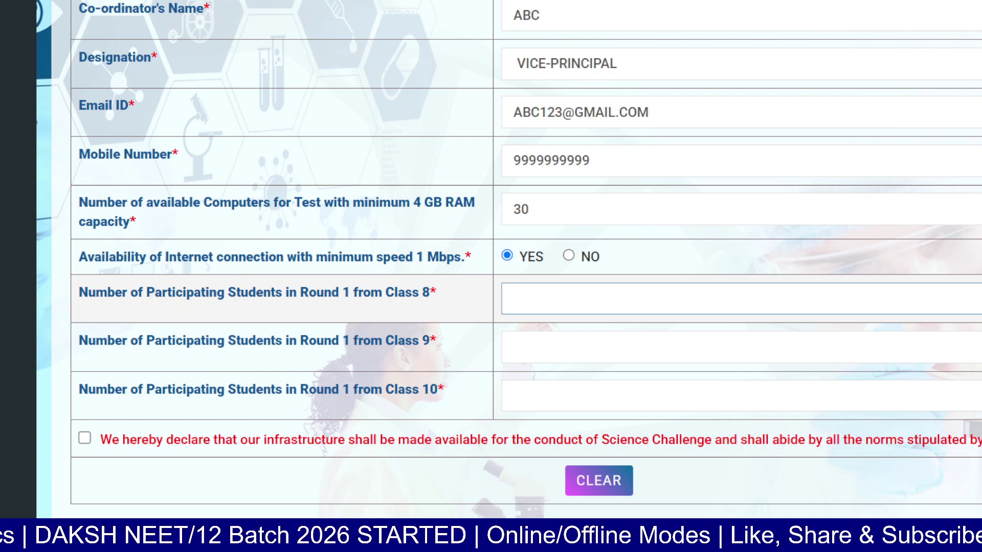
pyautogui.write('30')
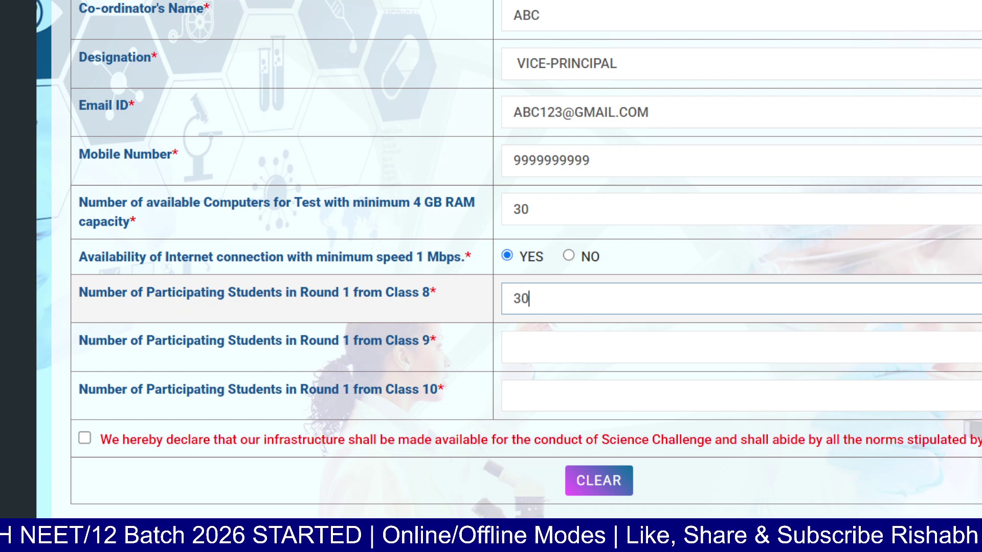
pyautogui.click(516, 346)
pyautogui.write('30')
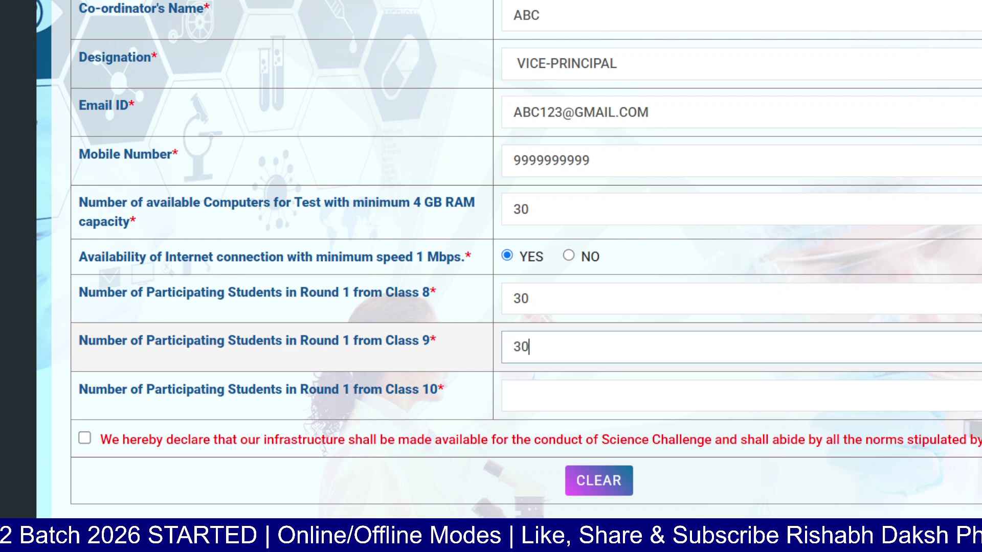
pyautogui.click(517, 396)
pyautogui.write('30')
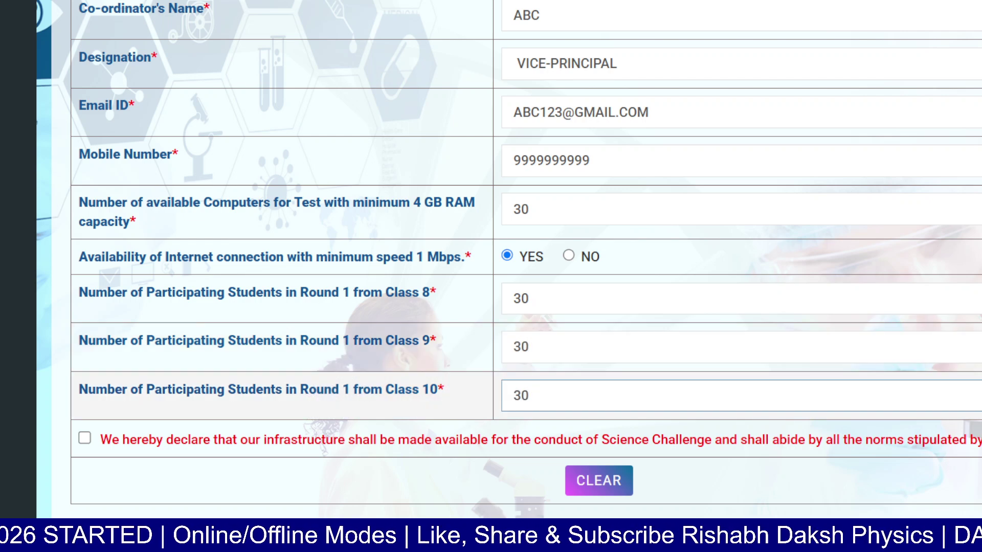
pyautogui.click(84, 438)
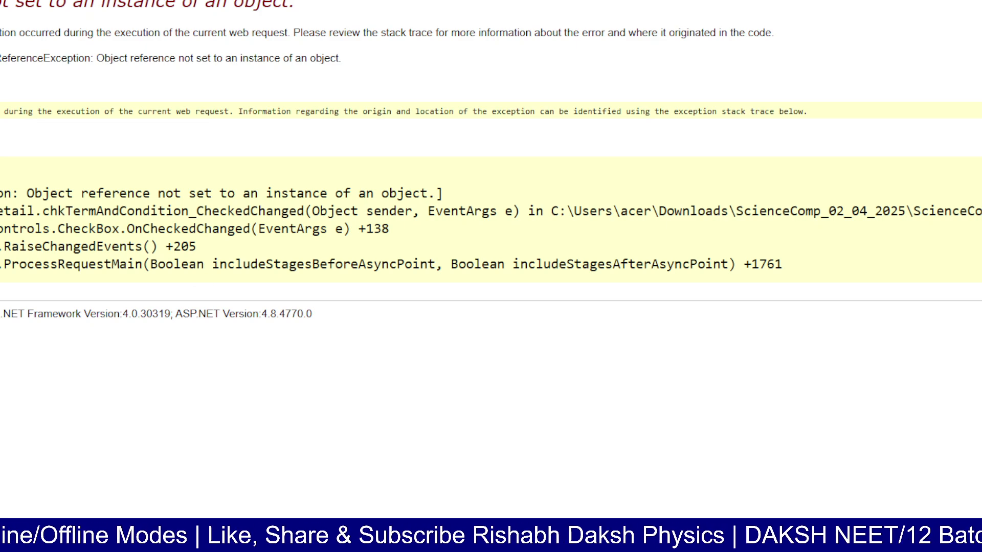